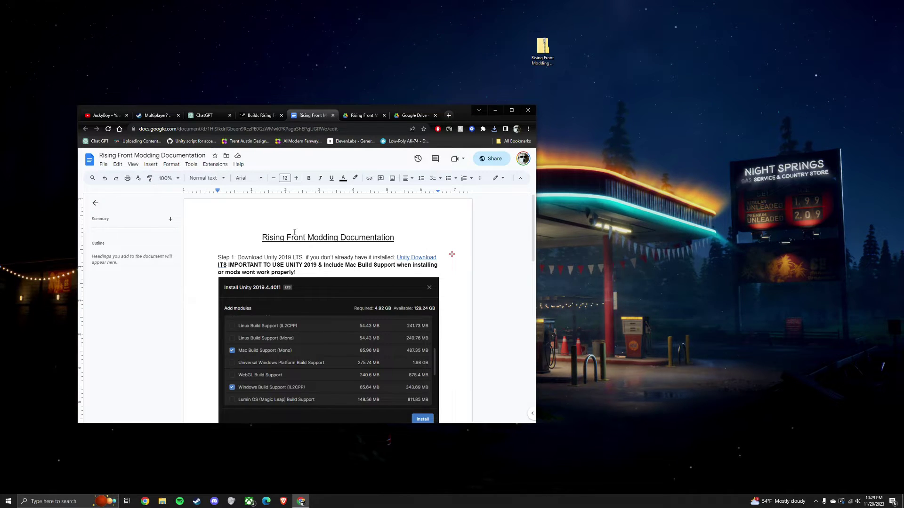
- Extract the desktop Rising Front Modding zip to Desktop\Rising Front Modding Tools (1)
scroll(273, 238, "down", 1)
scroll(240, 245, "up", 1)
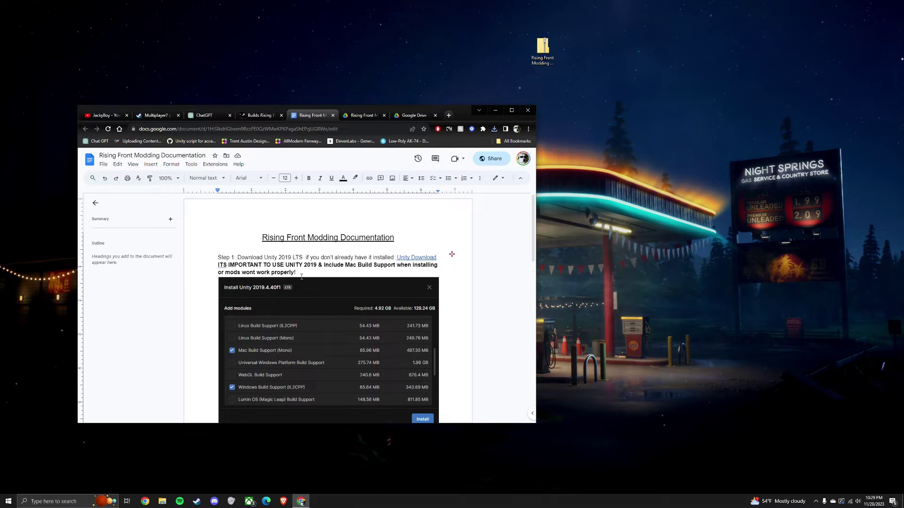
scroll(301, 276, "down", 2)
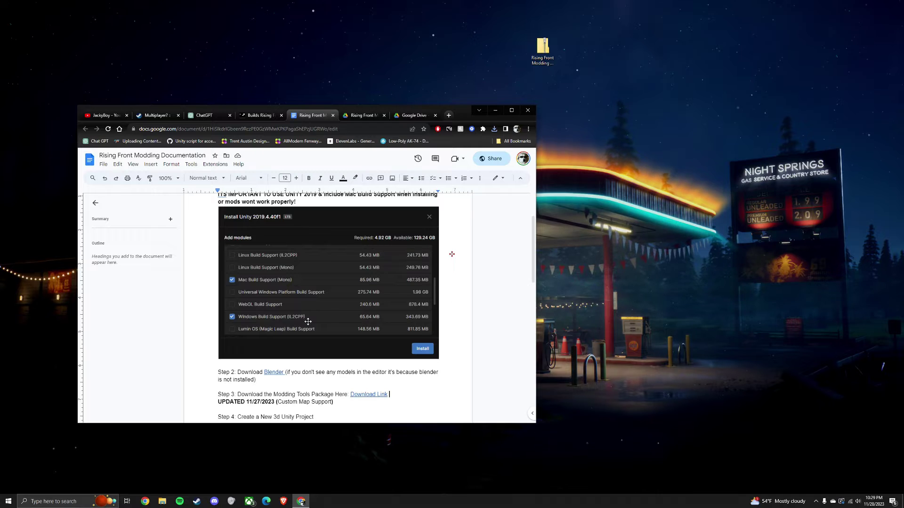
scroll(305, 322, "down", 2)
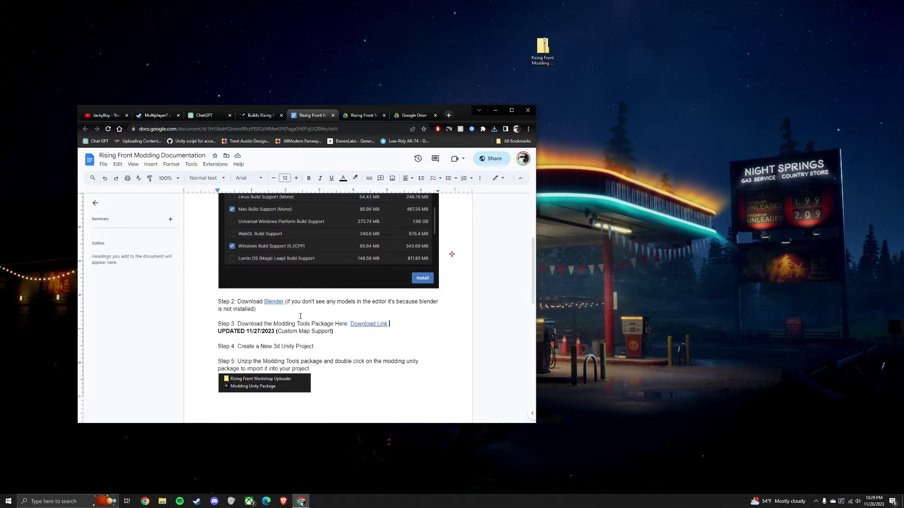
scroll(278, 321, "down", 1)
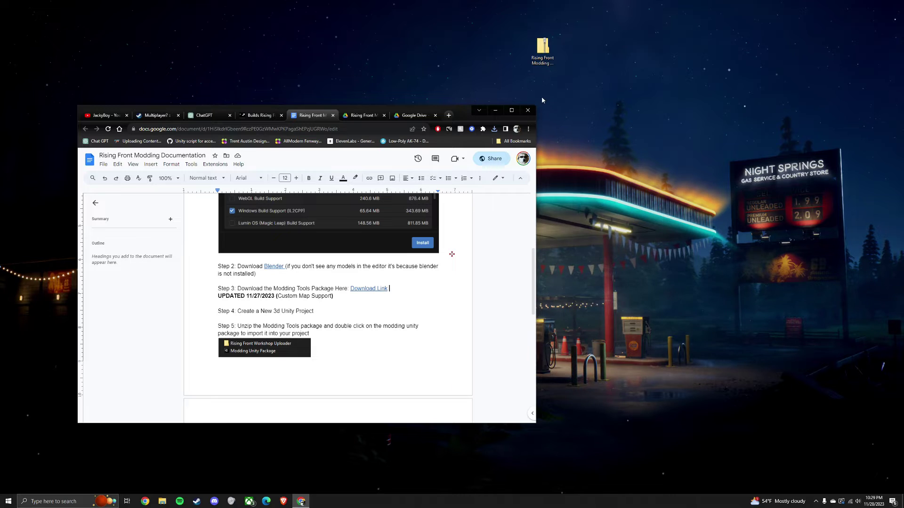
double_click(542, 48)
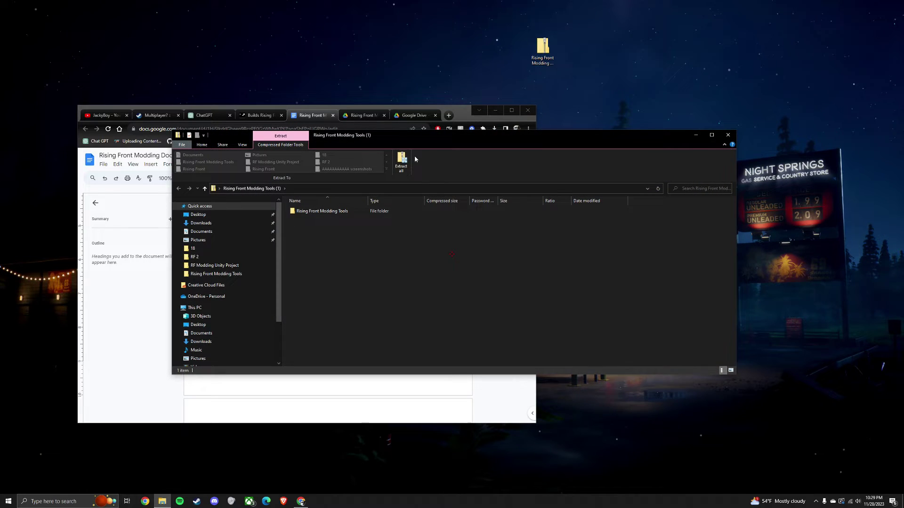
left_click(401, 163)
left_click(516, 319)
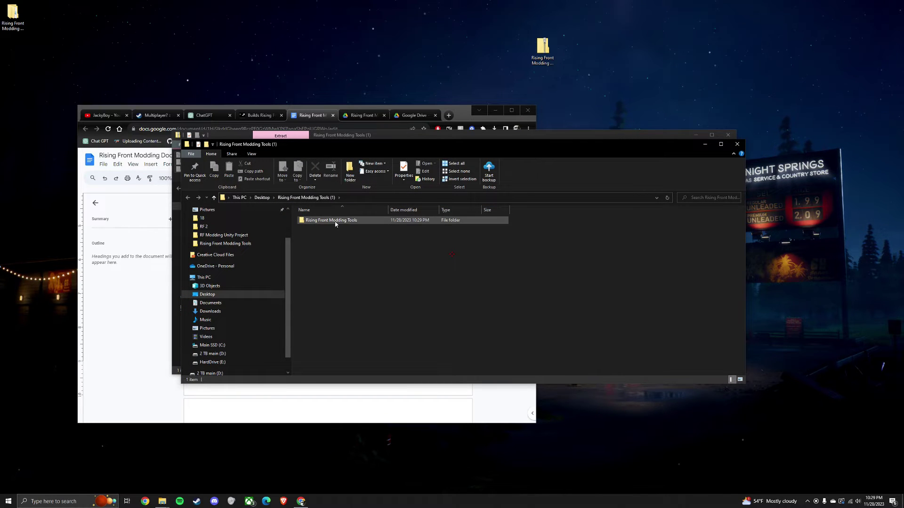
left_click(74, 501)
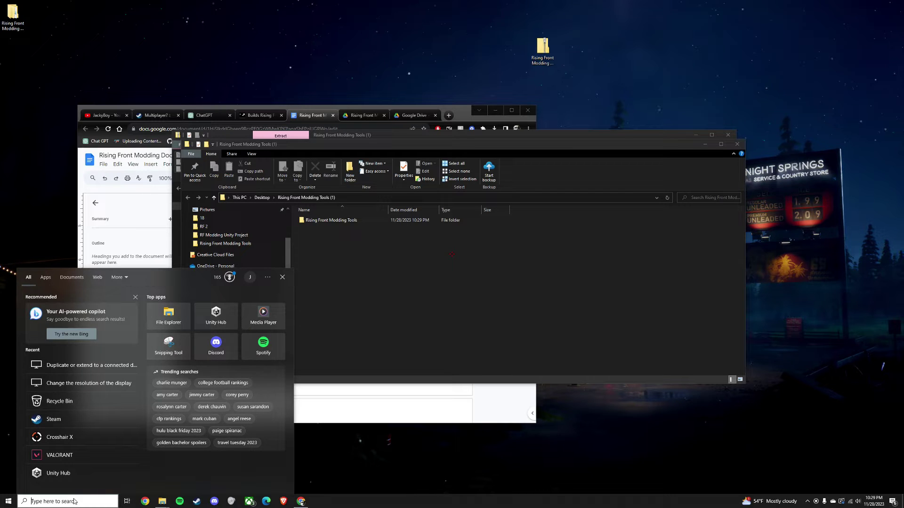
- From Unity Hub, create a project named 'Rf modding tools' using editor 2019.4.37f1
type("uni")
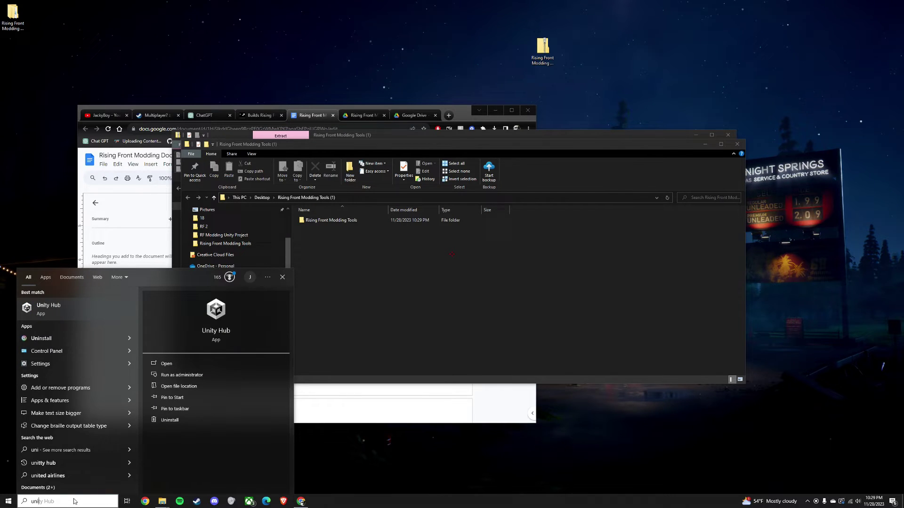
type("ty hub")
key("Return")
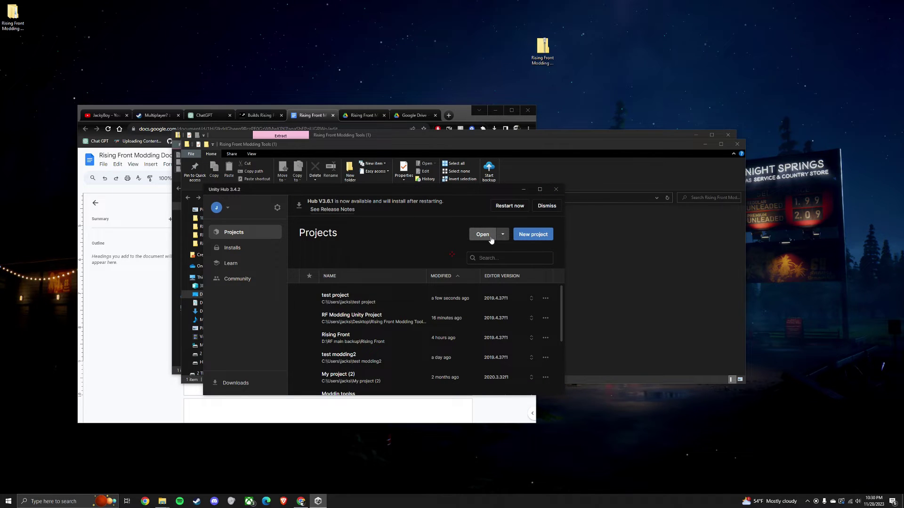
left_click(531, 234)
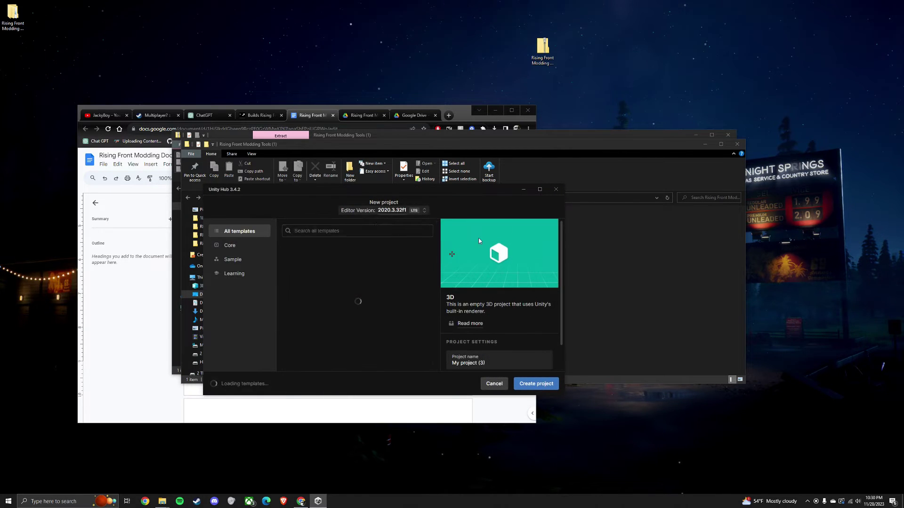
left_click(412, 211)
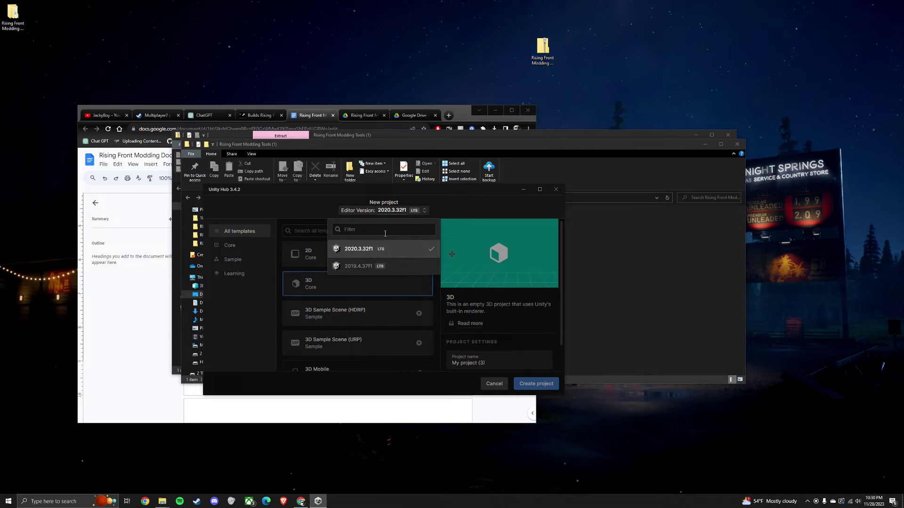
left_click(401, 268)
left_click(506, 365)
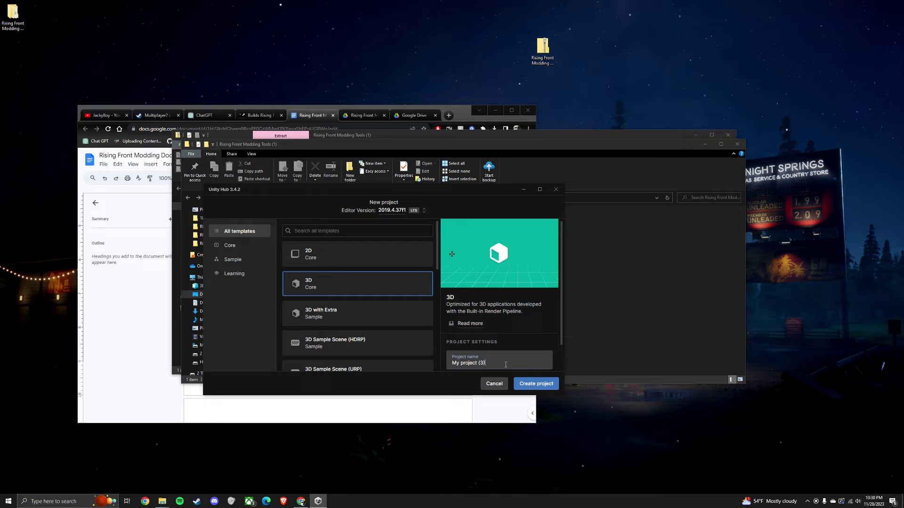
key("BackSpace")
key("BackSpace")
key("BackSpace")
key("BackSpace")
key("BackSpace")
key("BackSpace")
key("BackSpace")
key("BackSpace")
key("BackSpace")
key("BackSpace")
key("BackSpace")
key("BackSpace")
key("BackSpace")
key("BackSpace")
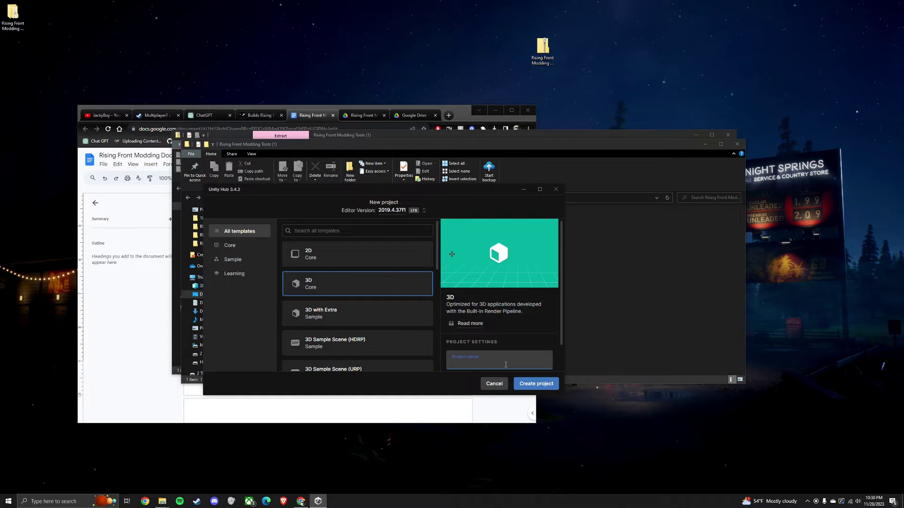
type("Rf ")
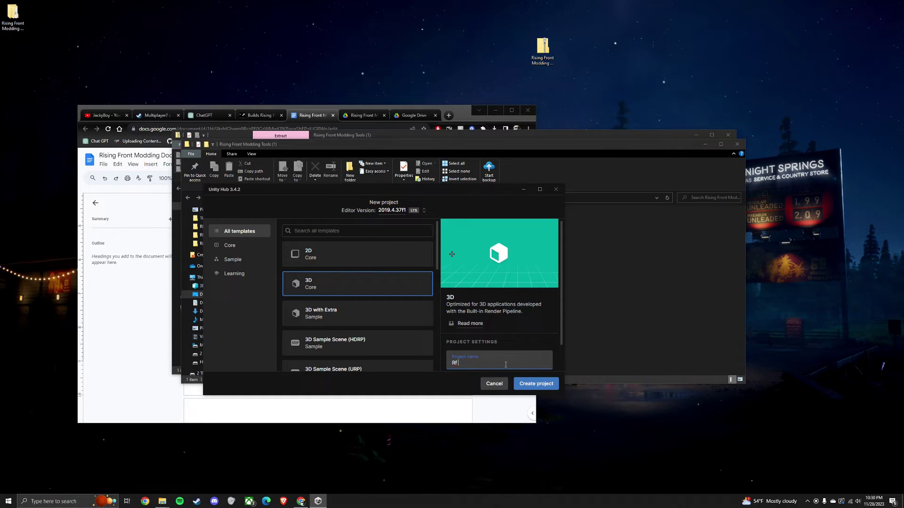
type("modding tools")
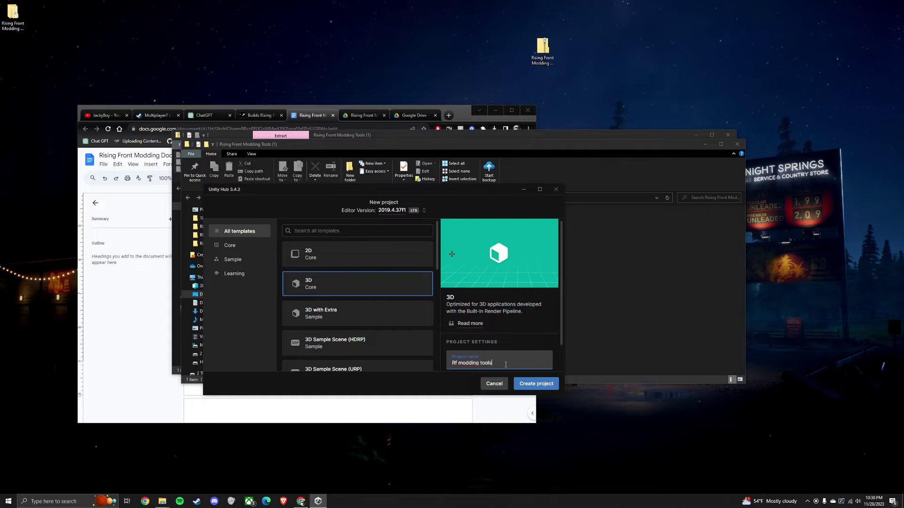
left_click(543, 385)
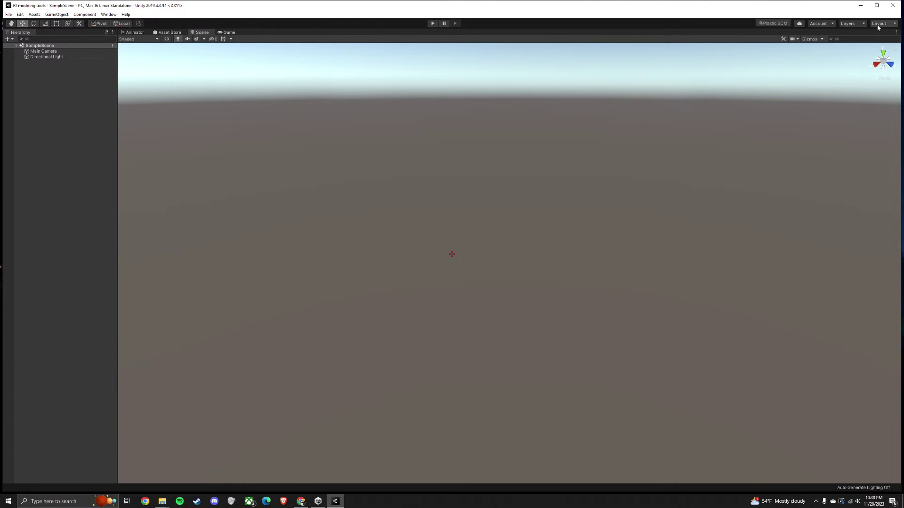
- Reset the Unity editor layout to Default
left_click(878, 23)
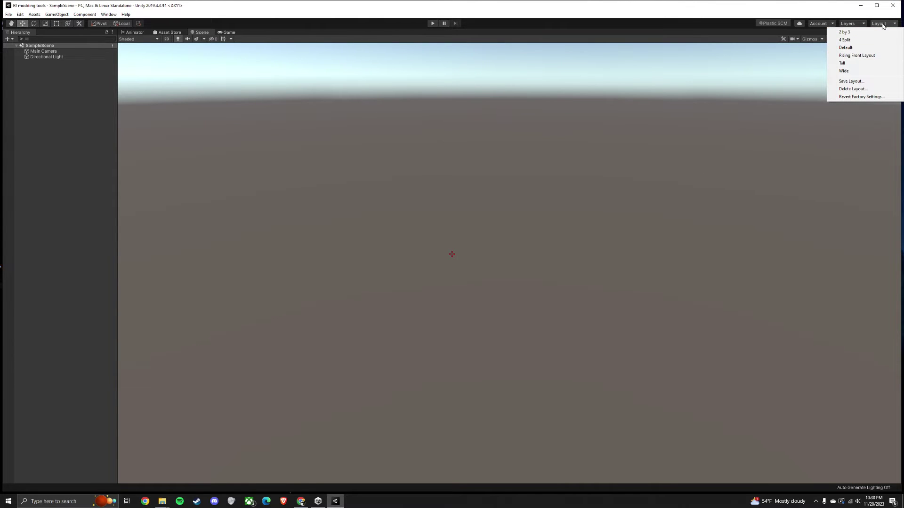
left_click(850, 48)
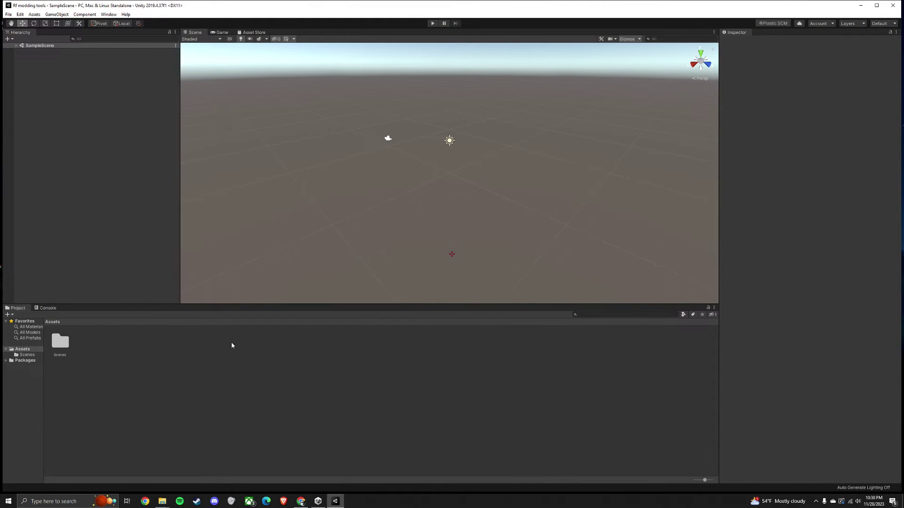
- Open the RF modding tools unity package from the extracted Rising Front Modding Tools folder
mouse_move(164, 500)
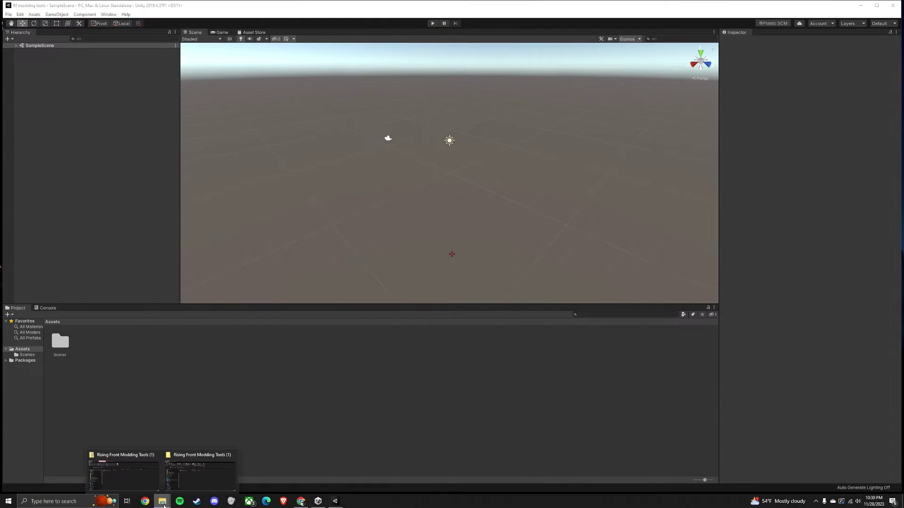
left_click(179, 477)
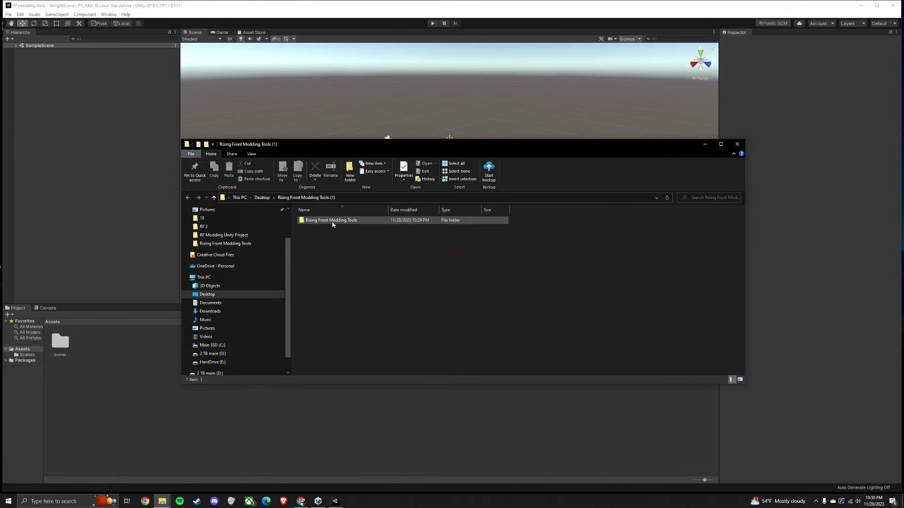
double_click(332, 222)
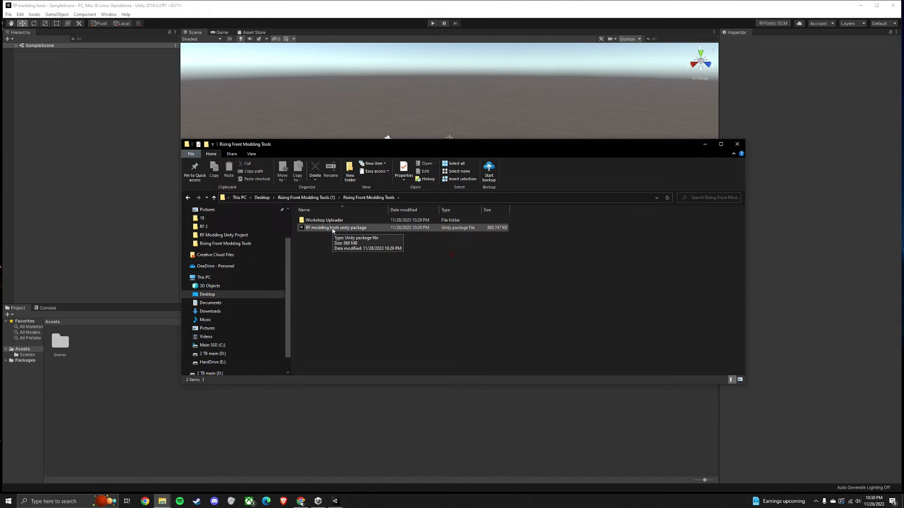
double_click(333, 229)
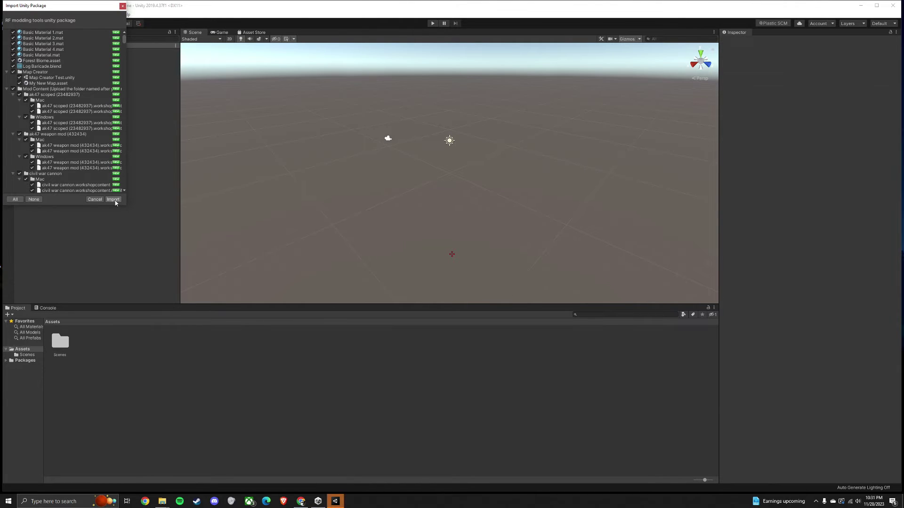
- Import all checked items of the RF modding tools package into Assets
left_click(114, 201)
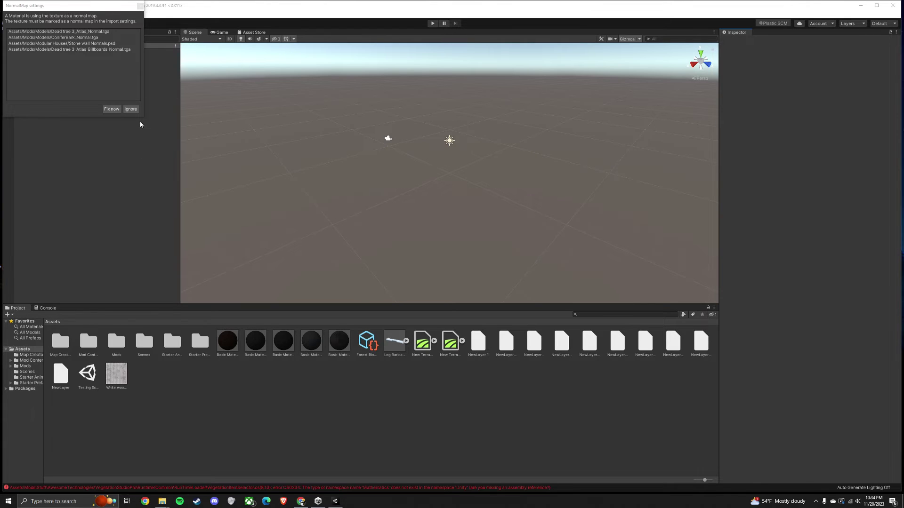
- Ignore the NormalMap fix, then open Package Manager with preview packages shown
left_click(130, 109)
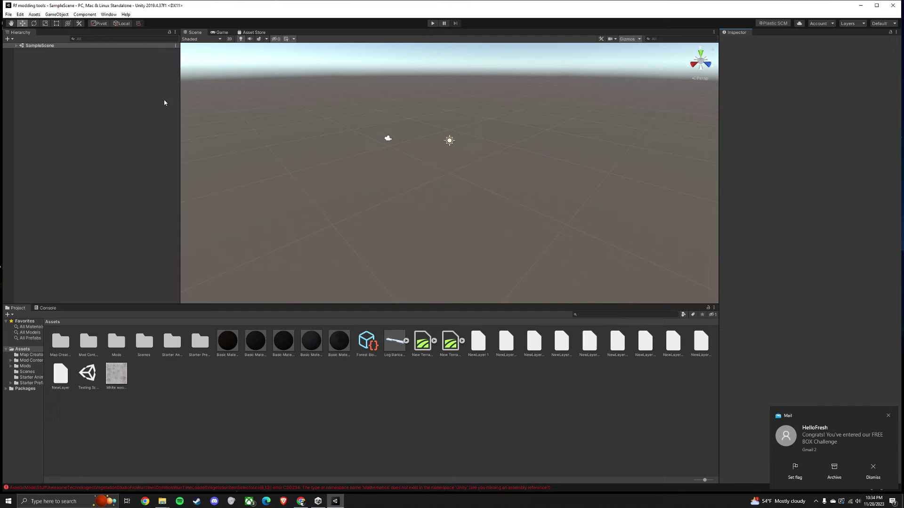
left_click(109, 14)
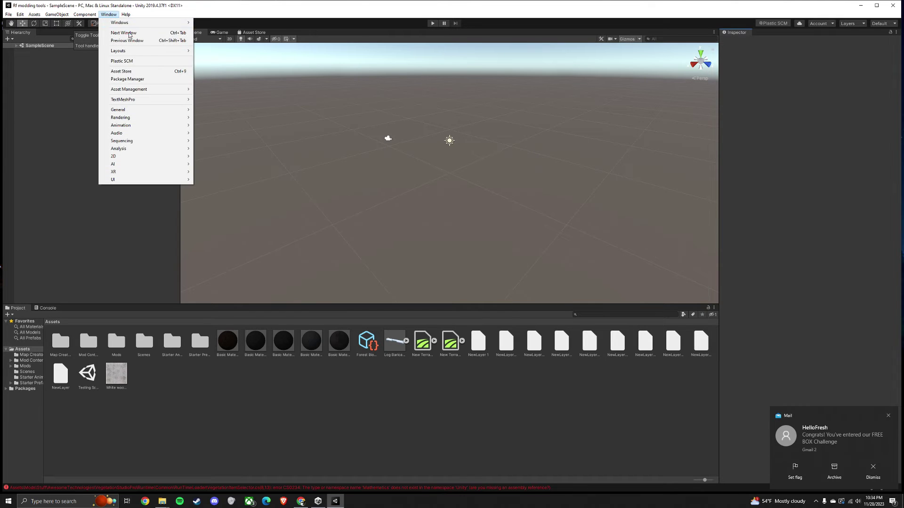
left_click(157, 81)
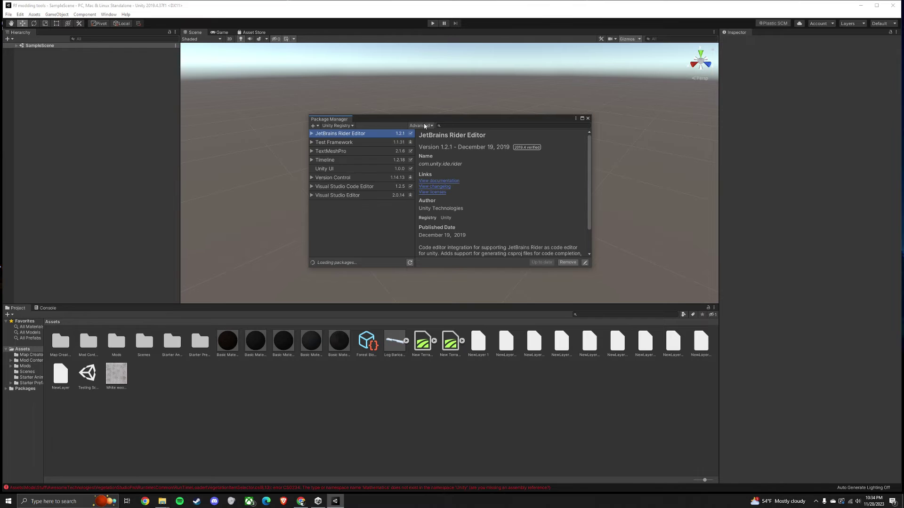
left_click(423, 126)
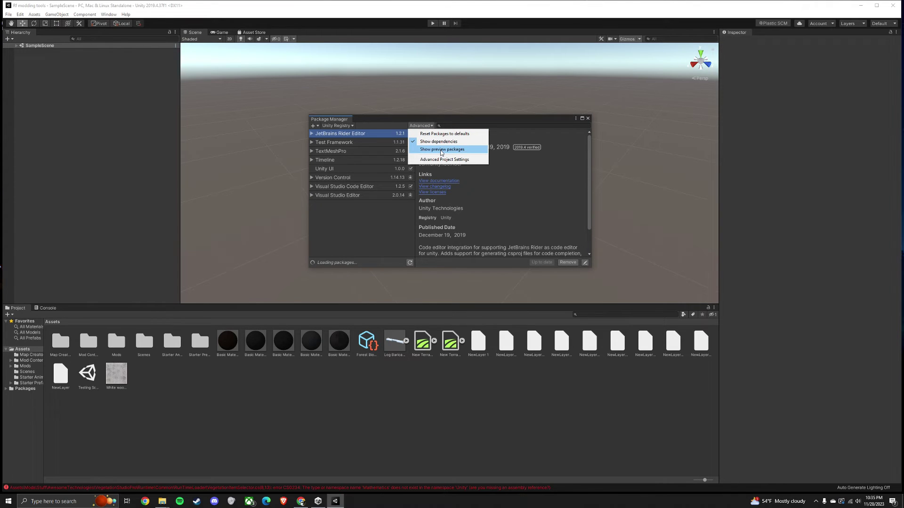
left_click(441, 150)
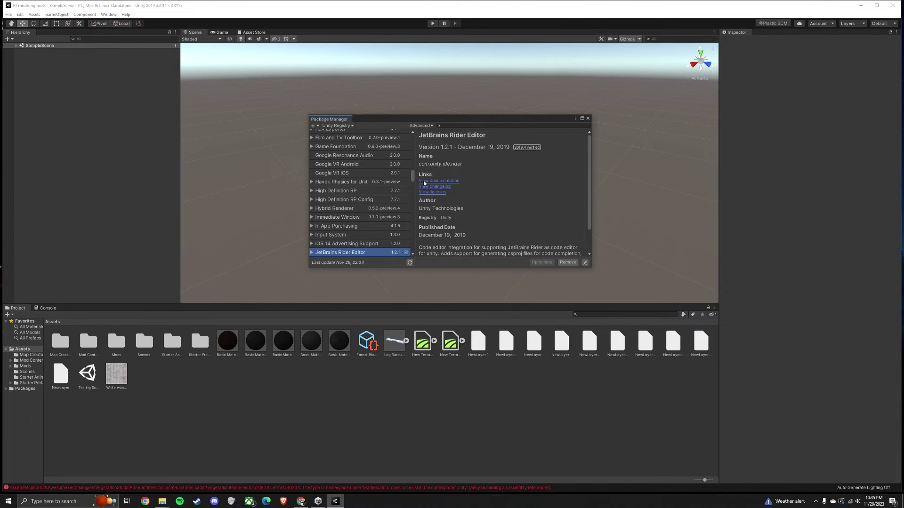
left_click(449, 125)
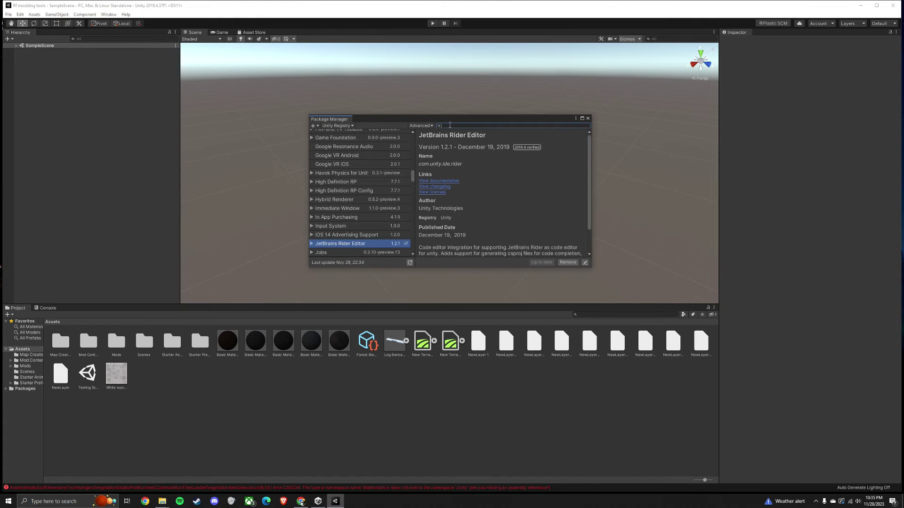
- Install the Post Processing and Jobs packages and update Burst to 1.6.6
scroll(398, 183, "up", 3)
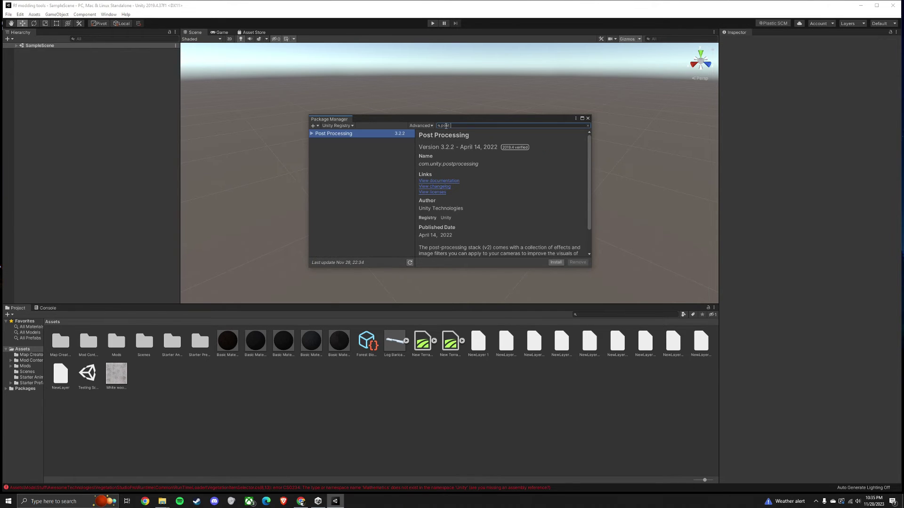
left_click(557, 263)
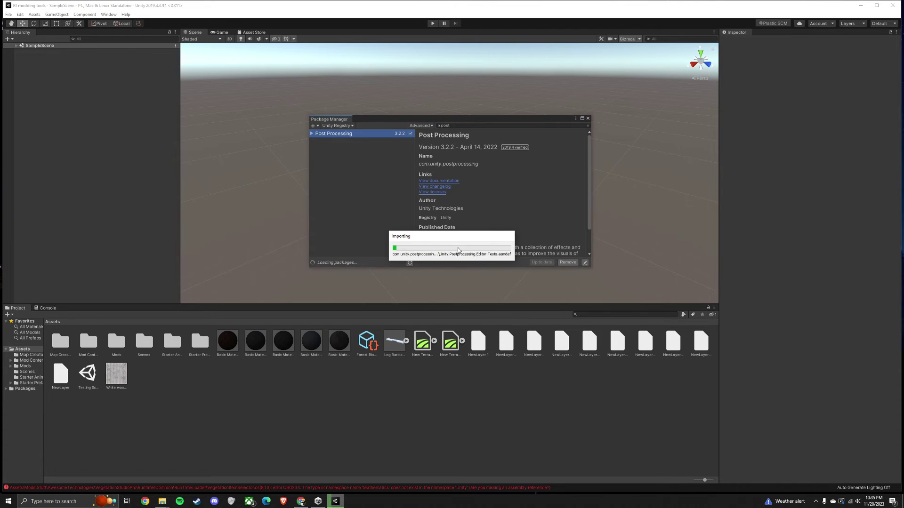
left_click(586, 125)
left_click(519, 126)
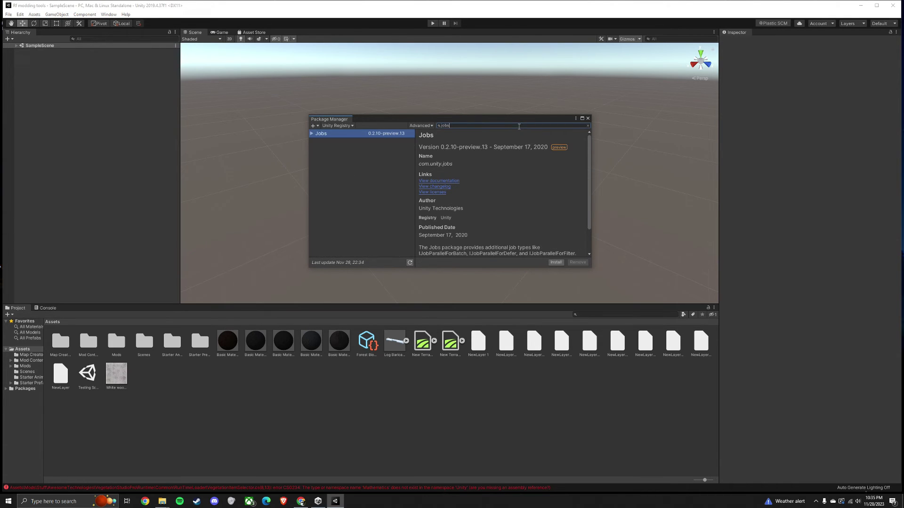
left_click(556, 263)
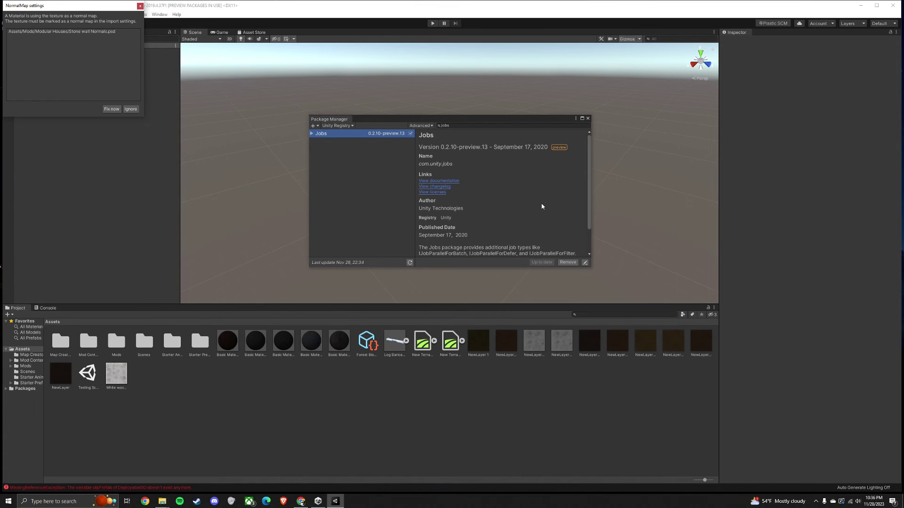
left_click(584, 125)
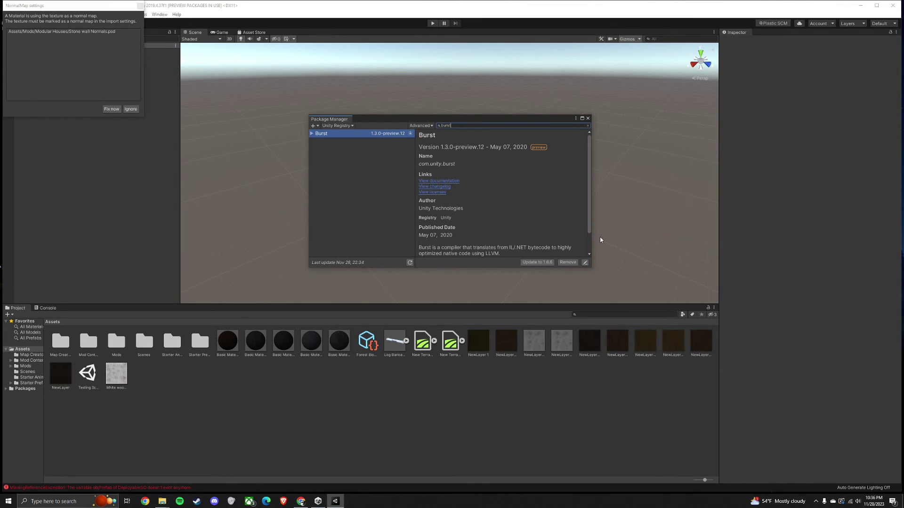
left_click(542, 263)
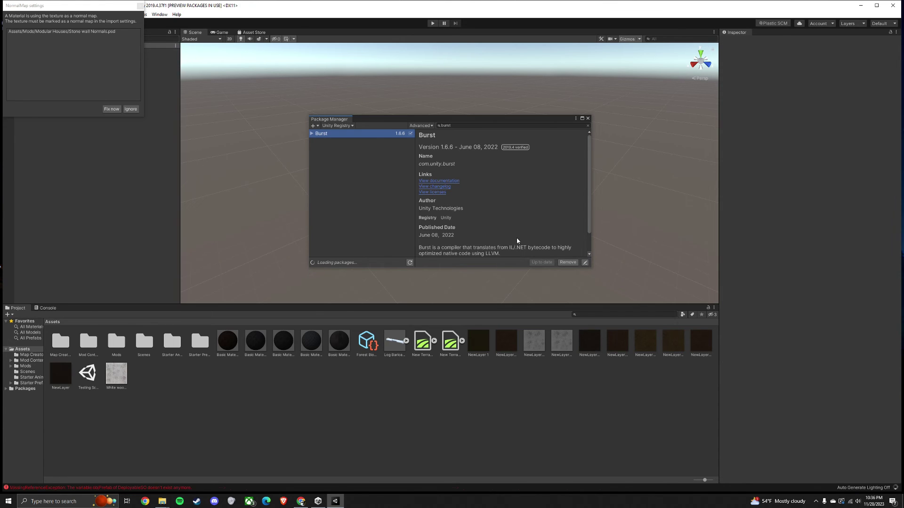
- Dismiss the NormalMap prompt and clear all errors from the Console
left_click(131, 110)
left_click(48, 308)
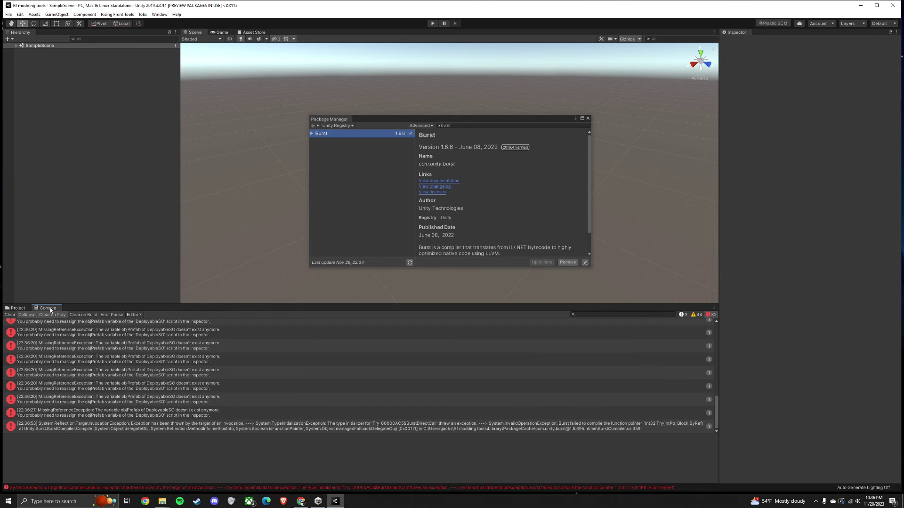
left_click(10, 315)
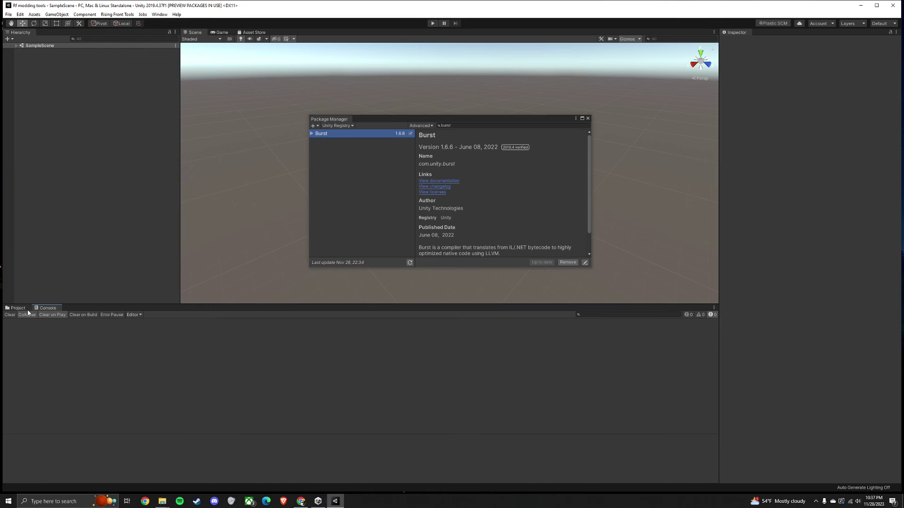
left_click(19, 308)
- Open the Testing Scene, close Package Manager, and view the soldiers
left_click(90, 383)
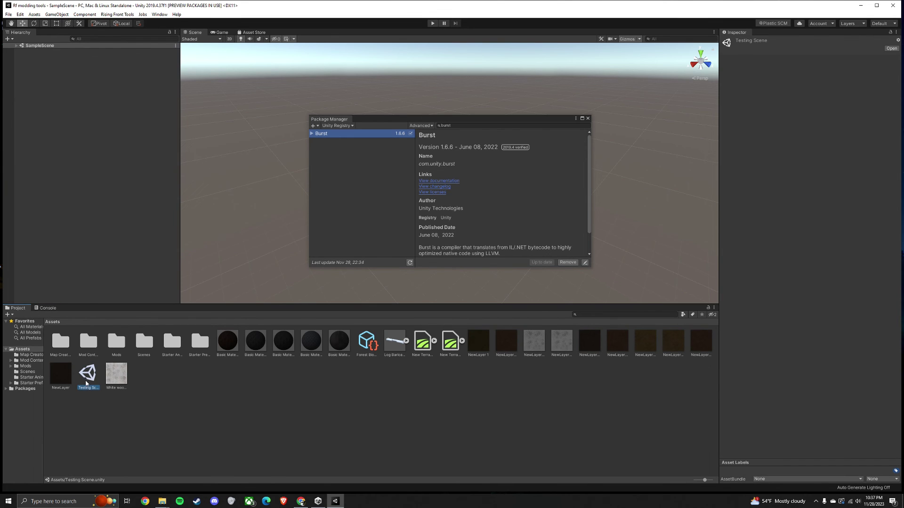
double_click(86, 377)
left_click(587, 118)
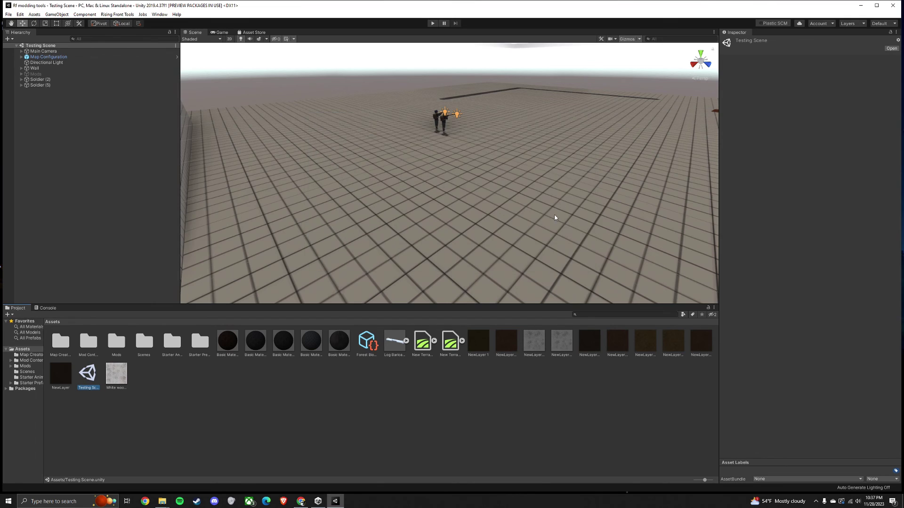
right_click_drag(555, 215, 584, 210)
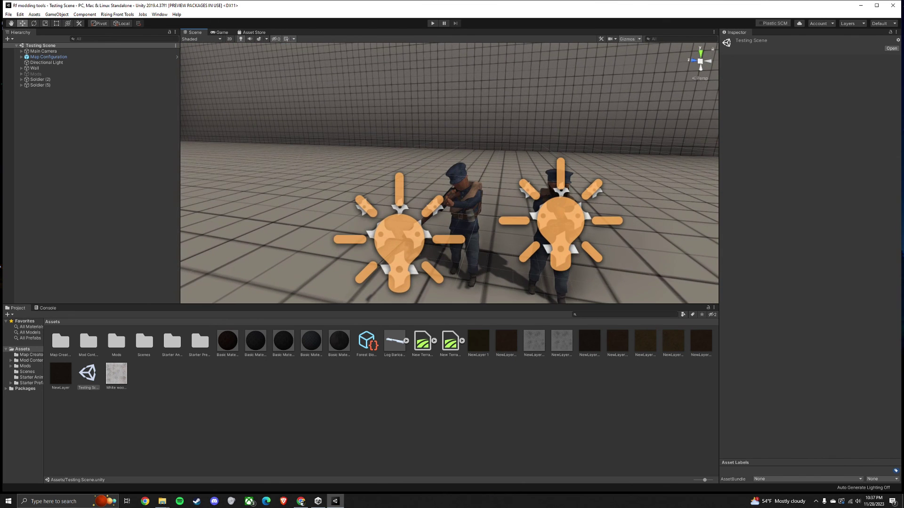
- Open the Map Creator Test scene from the Map Creator folder and view its terrain
left_click_drag(44, 349, 120, 349)
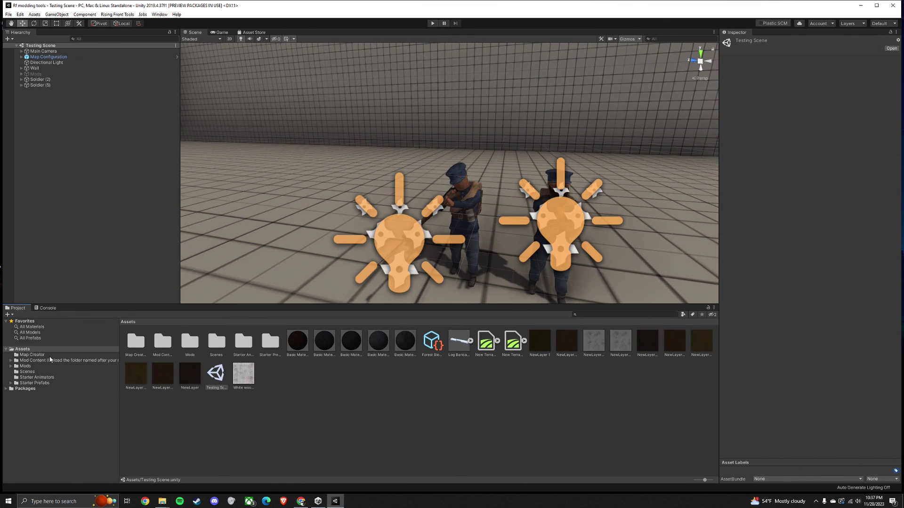
double_click(133, 340)
double_click(133, 340)
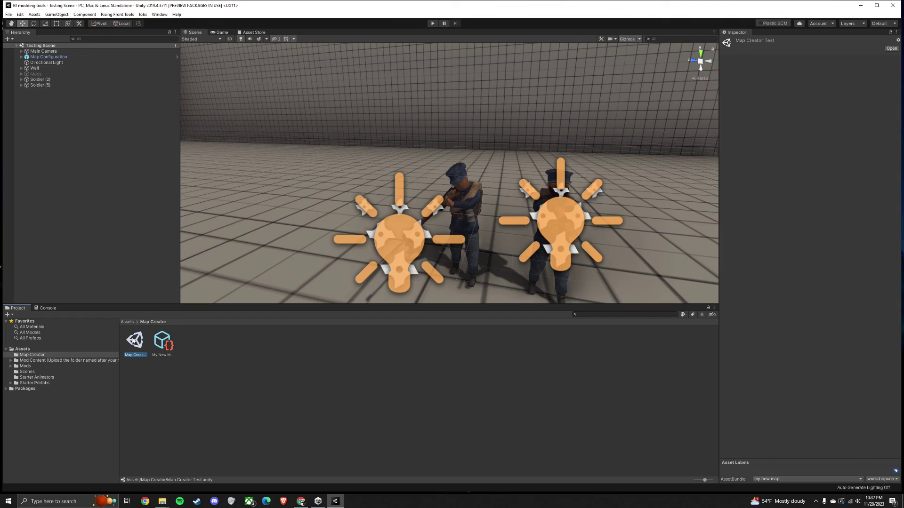
right_click_drag(427, 212, 595, 221)
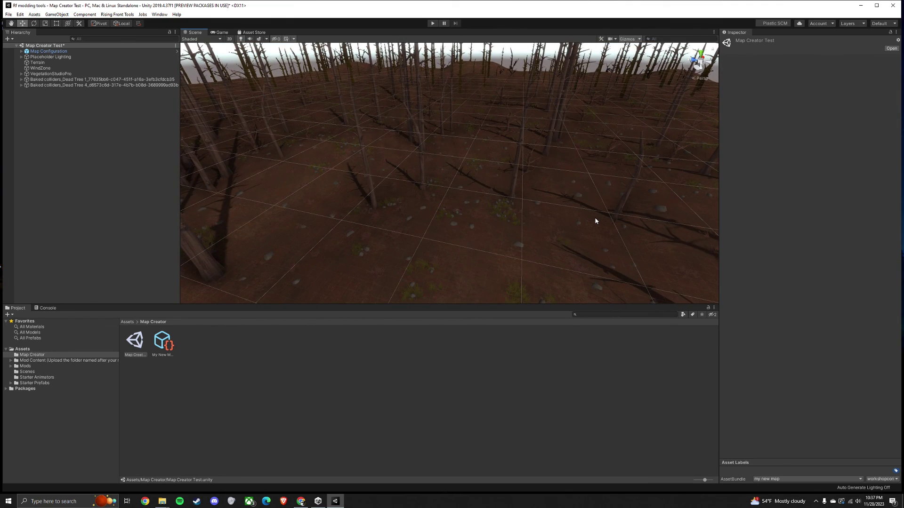